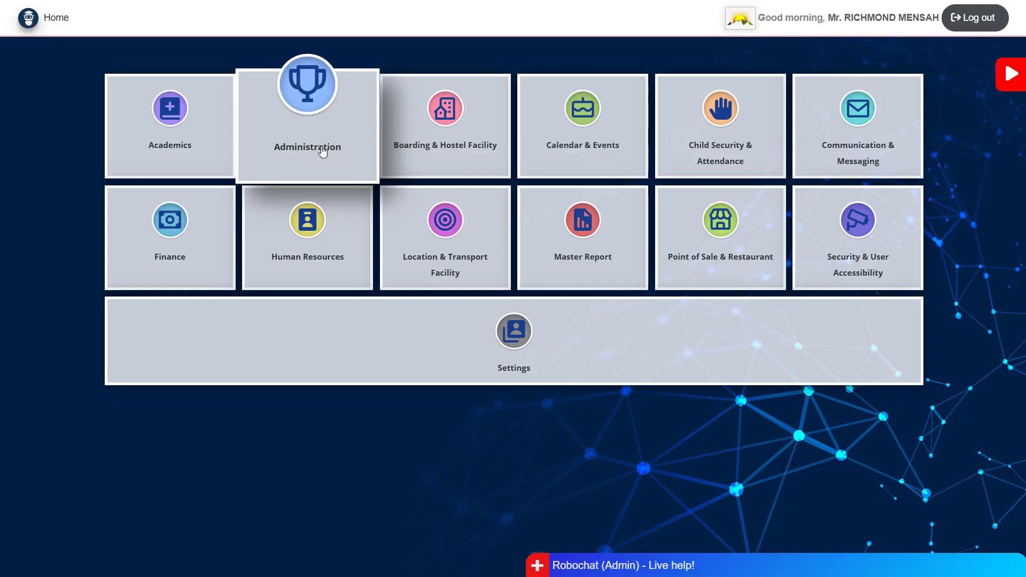
- Go to Administration's Enrollments page with the Application for Admission form
left_click(322, 152)
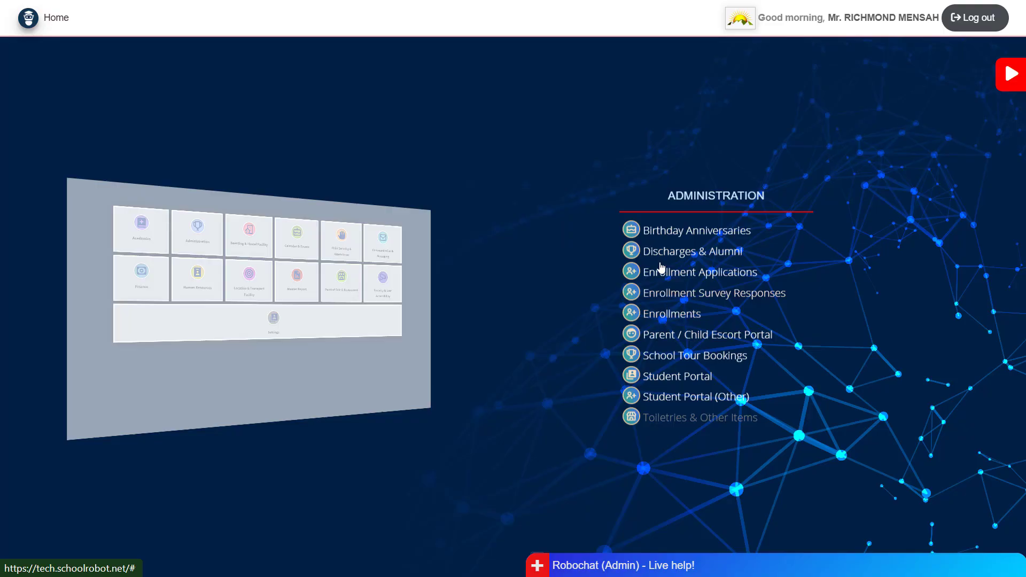
left_click(682, 315)
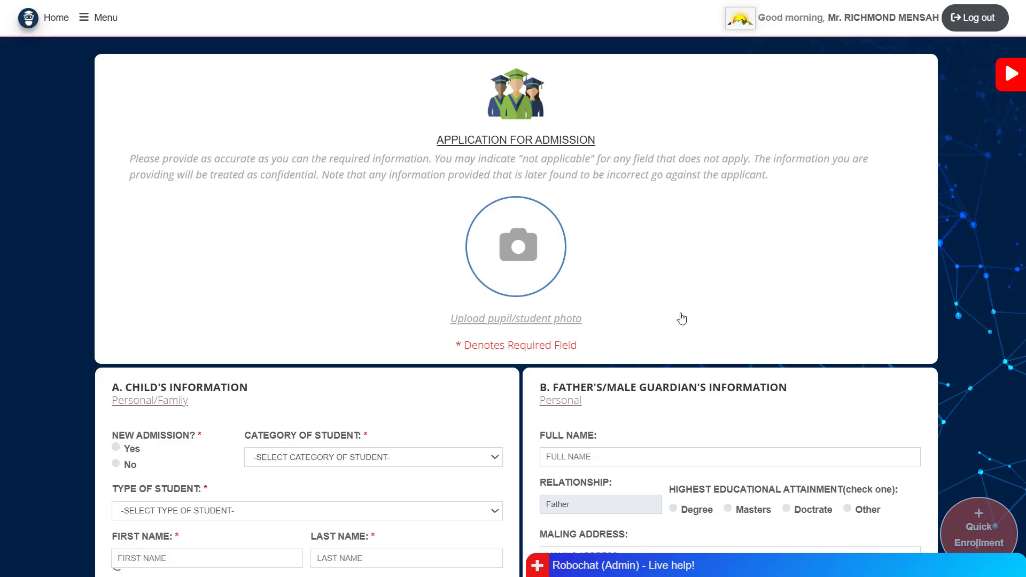
scroll(666, 352, "down", 12)
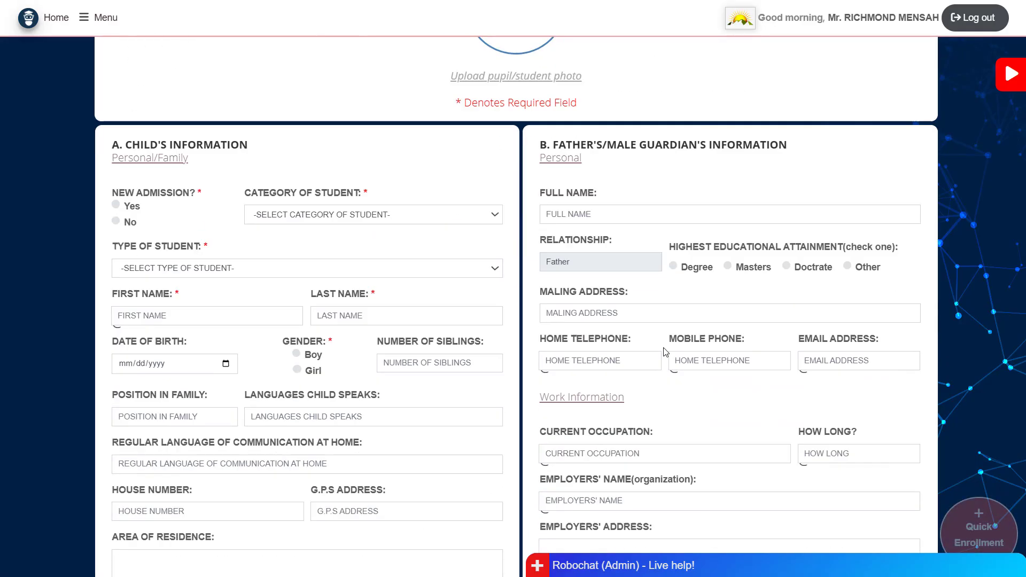
scroll(665, 352, "down", 9)
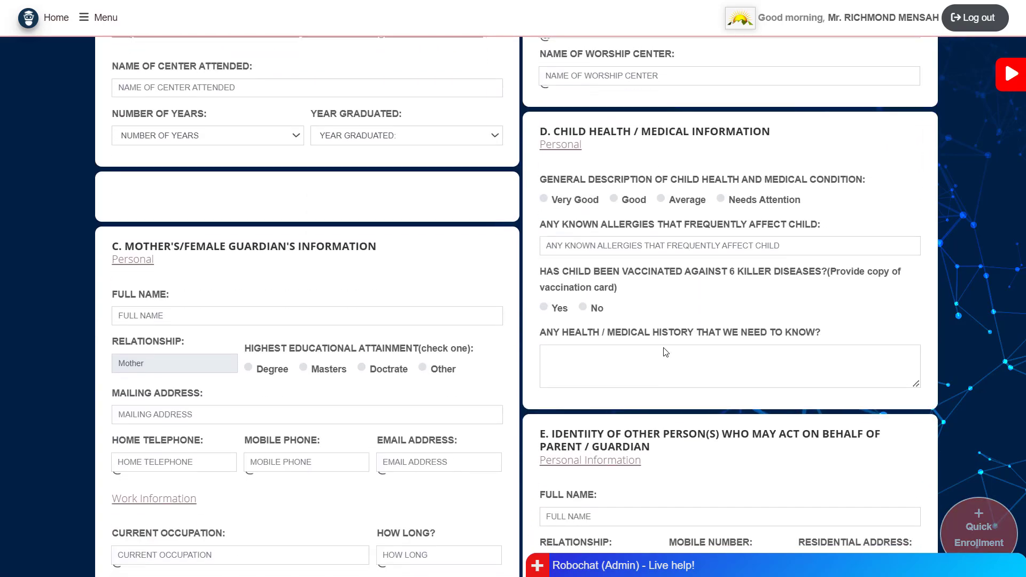
scroll(665, 352, "down", 1)
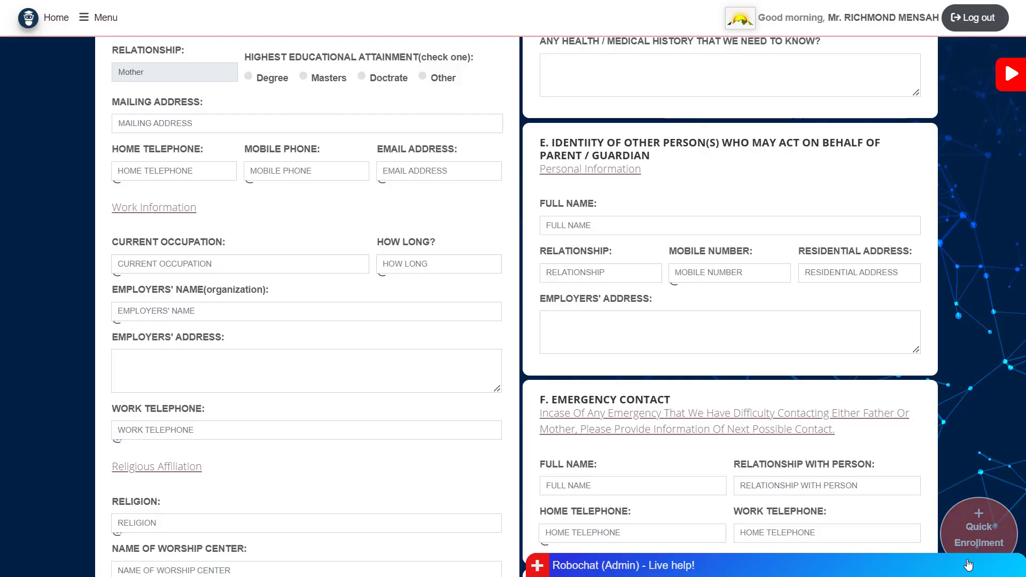
- Open the Quick Enrollment Add Student form and set New Student to No
left_click(982, 536)
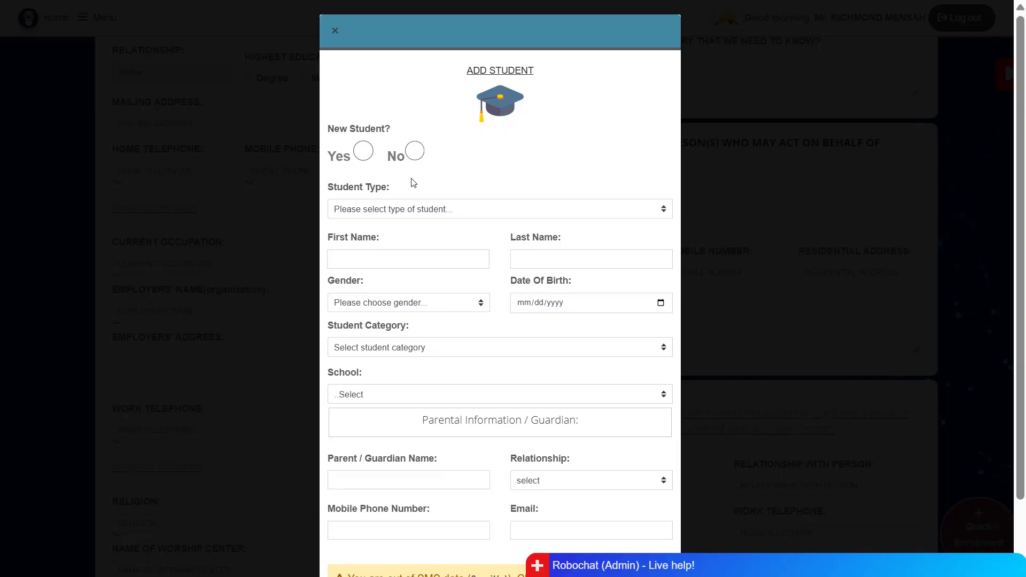
left_click(414, 154)
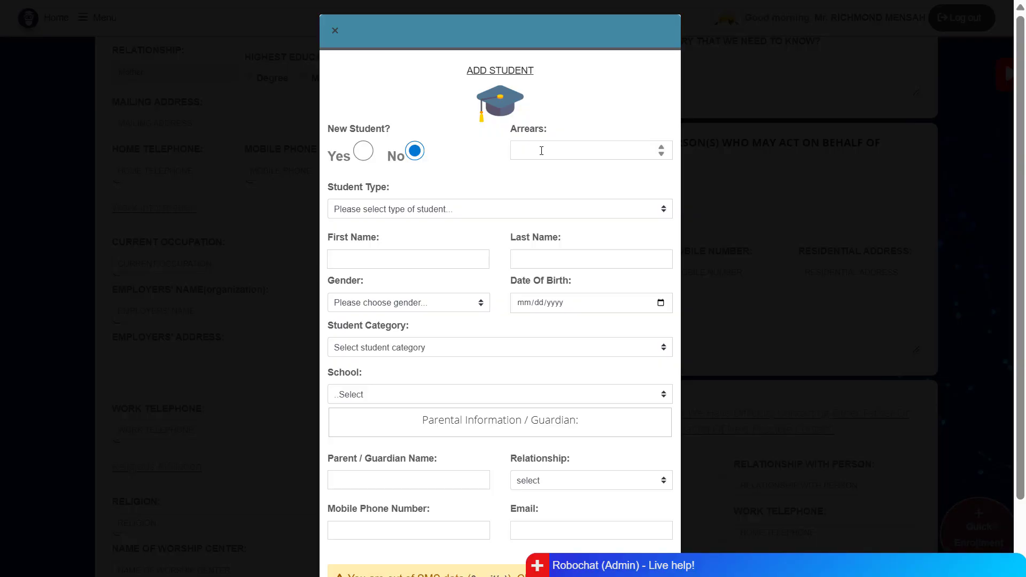
- Switch New Student back to Yes so Admission Fee replaces Arrears, and open Student Type
left_click(364, 153)
left_click(440, 213)
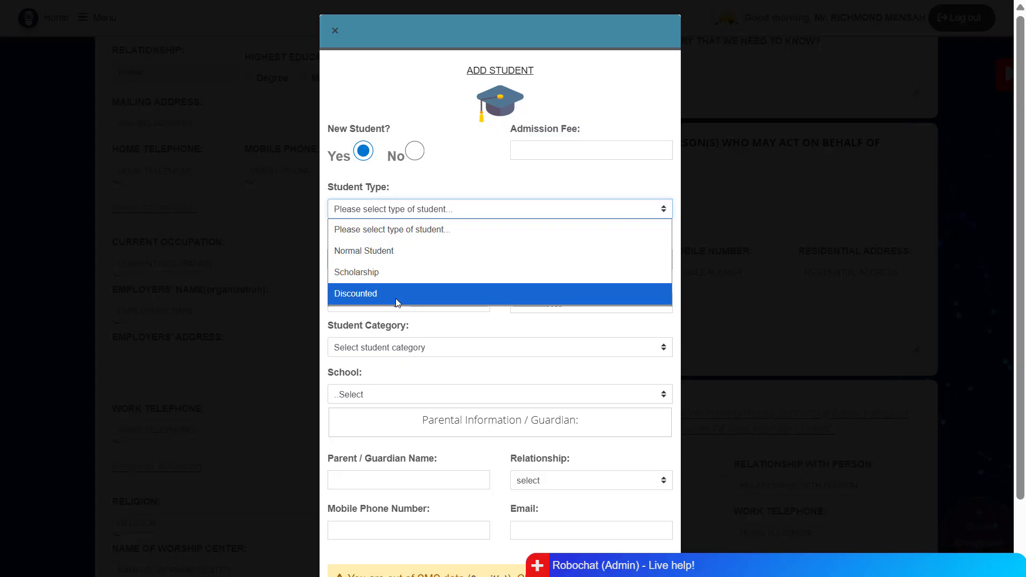
- Choose Normal Student as the student type and enter the student's first and last names
left_click(385, 252)
left_click(381, 261)
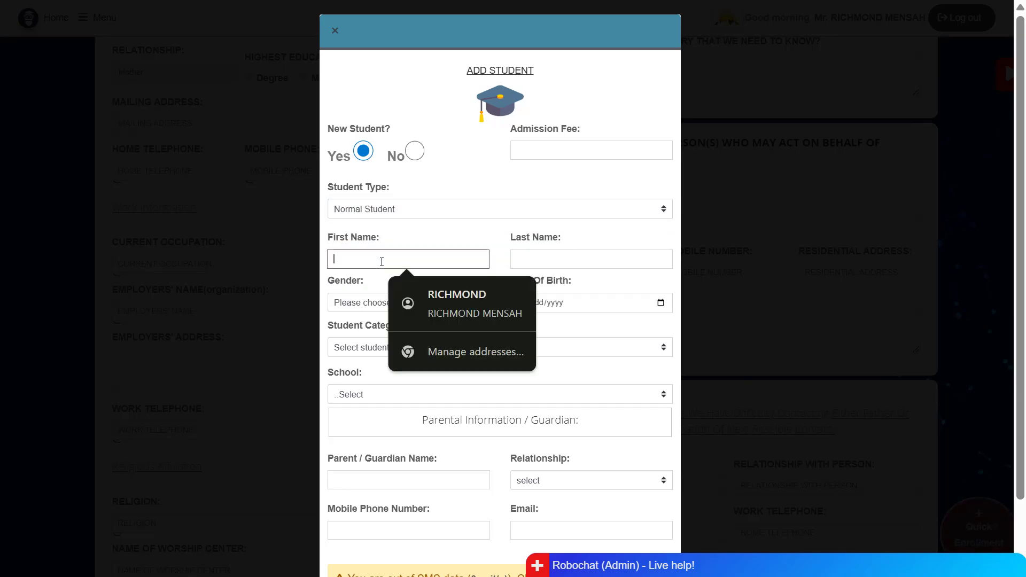
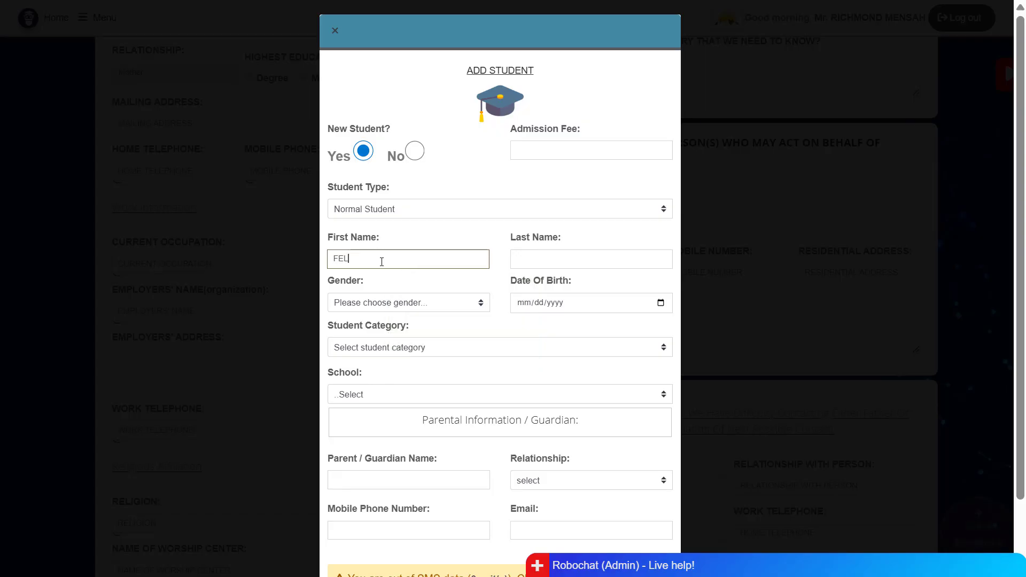
key("Tab")
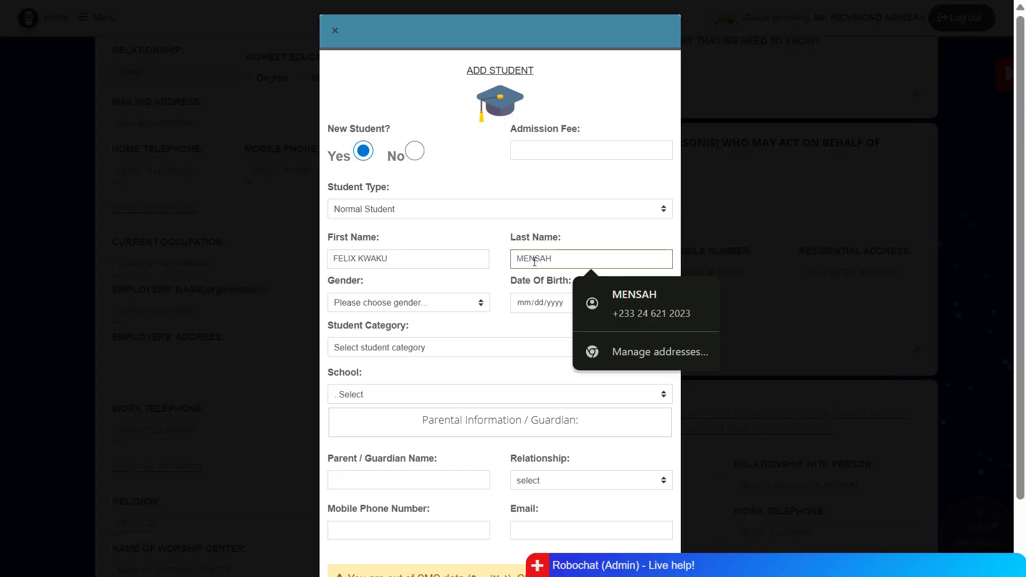
- Set the student's gender to Male and date of birth to 06/06/2024
scroll(482, 324, "down", 2)
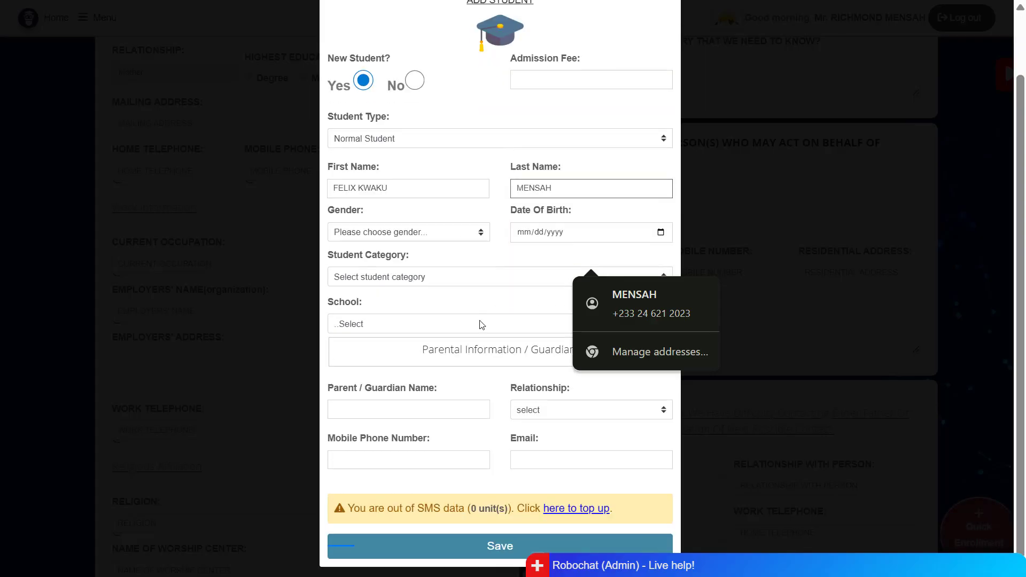
left_click(463, 222)
left_click(417, 277)
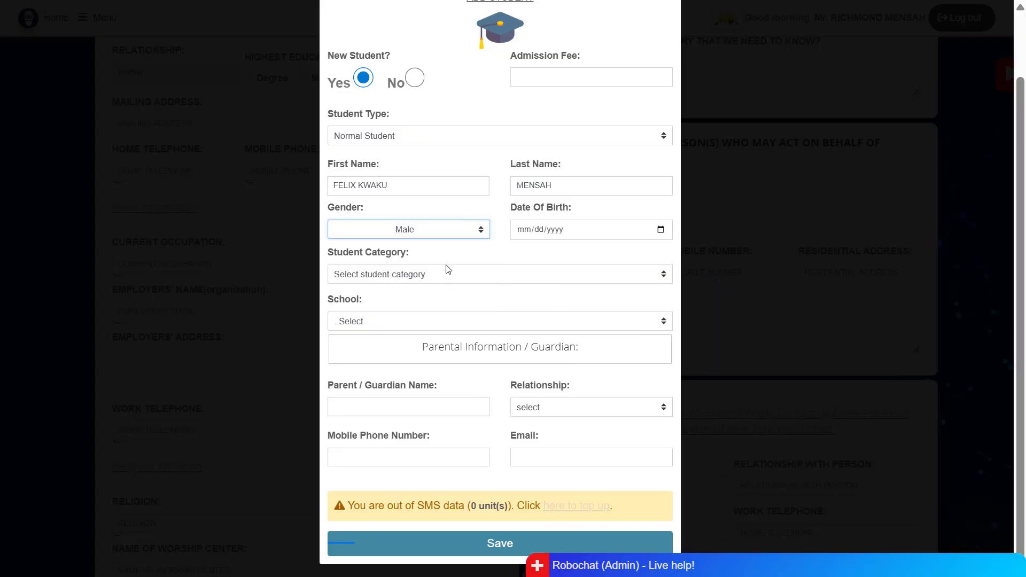
left_click(660, 230)
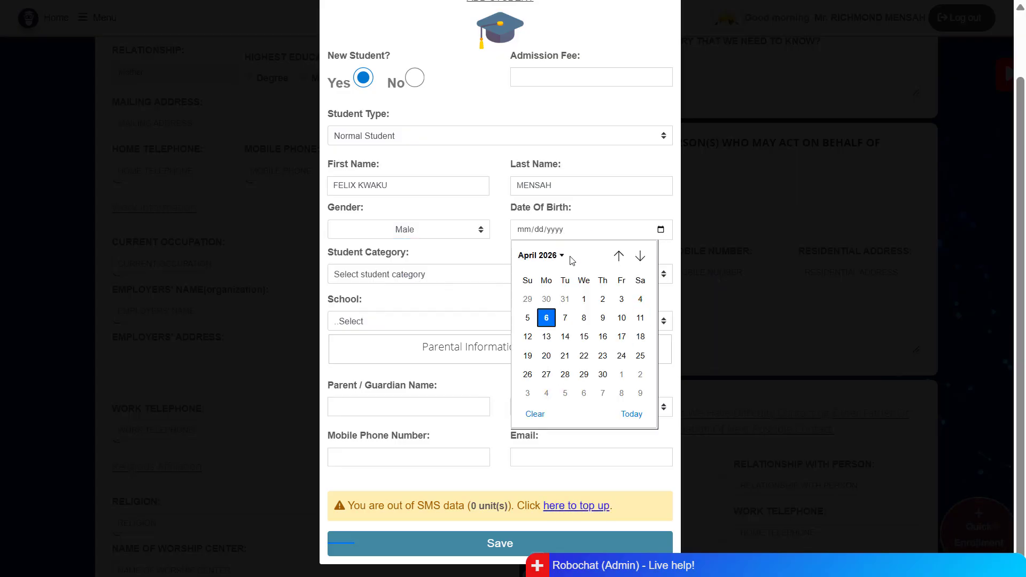
left_click(554, 257)
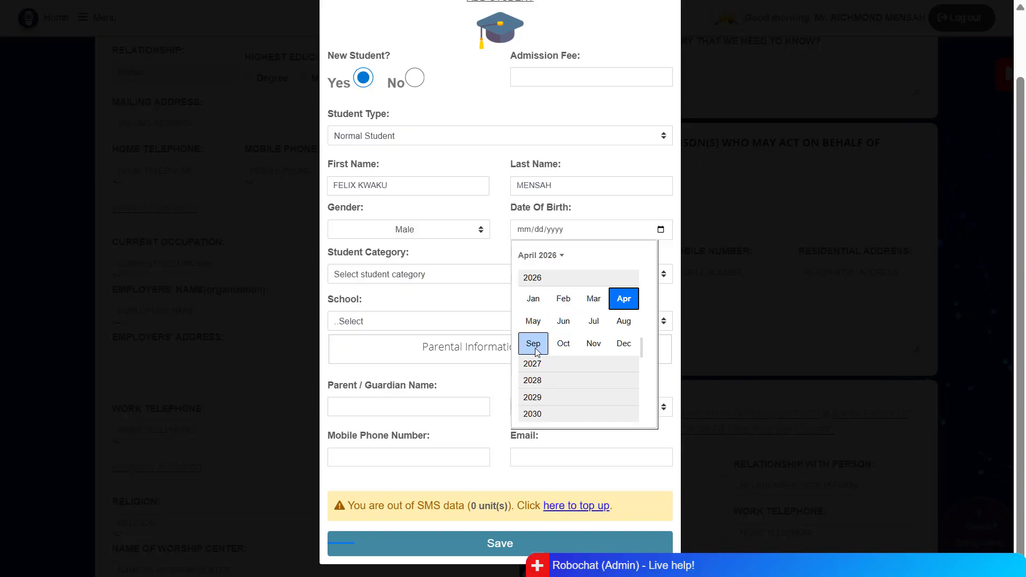
scroll(536, 350, "up", 5)
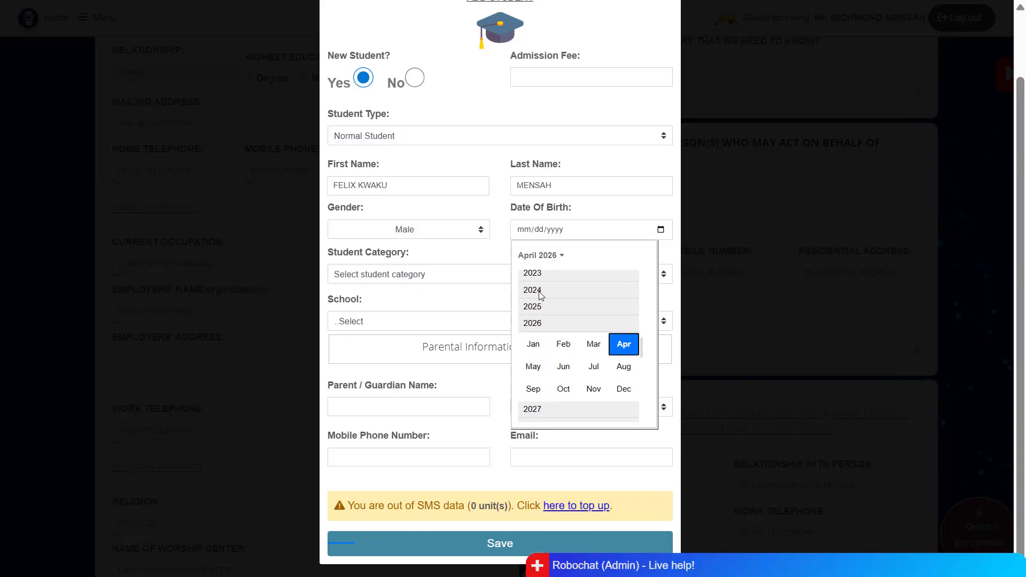
left_click(563, 321)
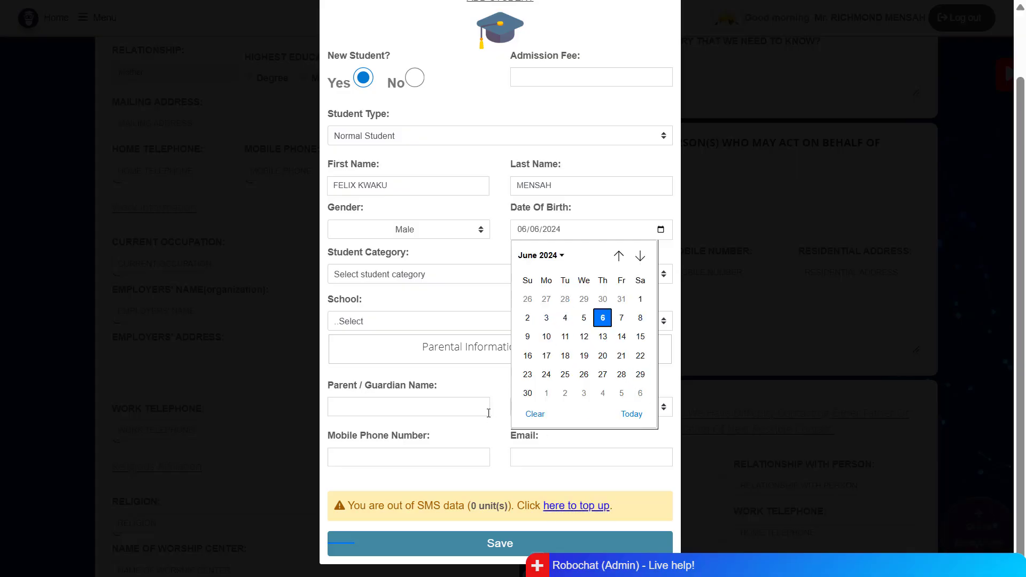
left_click(447, 307)
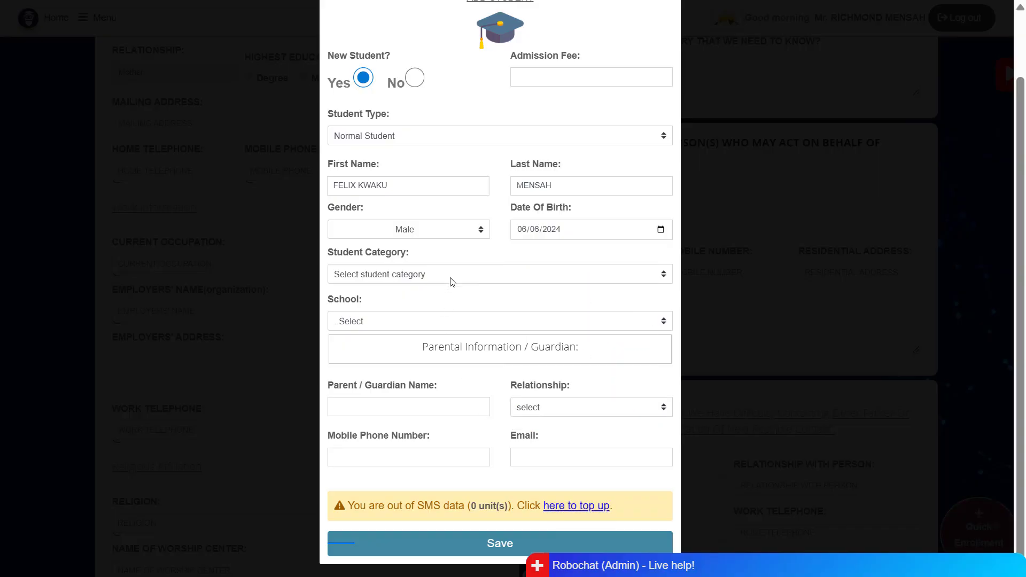
- Choose category Day Student, school Basic School, class Basic 1 and billing Type 1
left_click(471, 275)
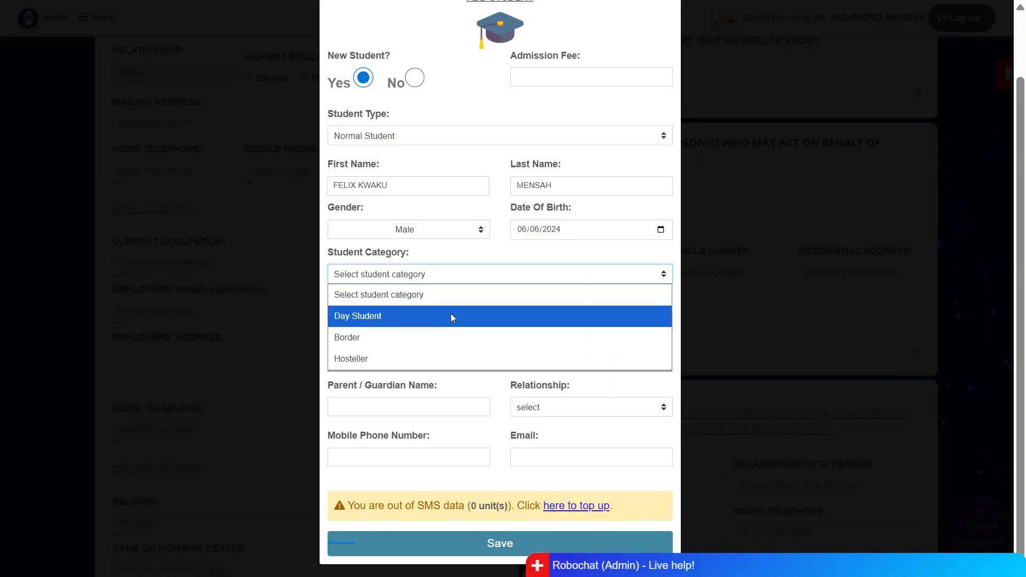
left_click(411, 320)
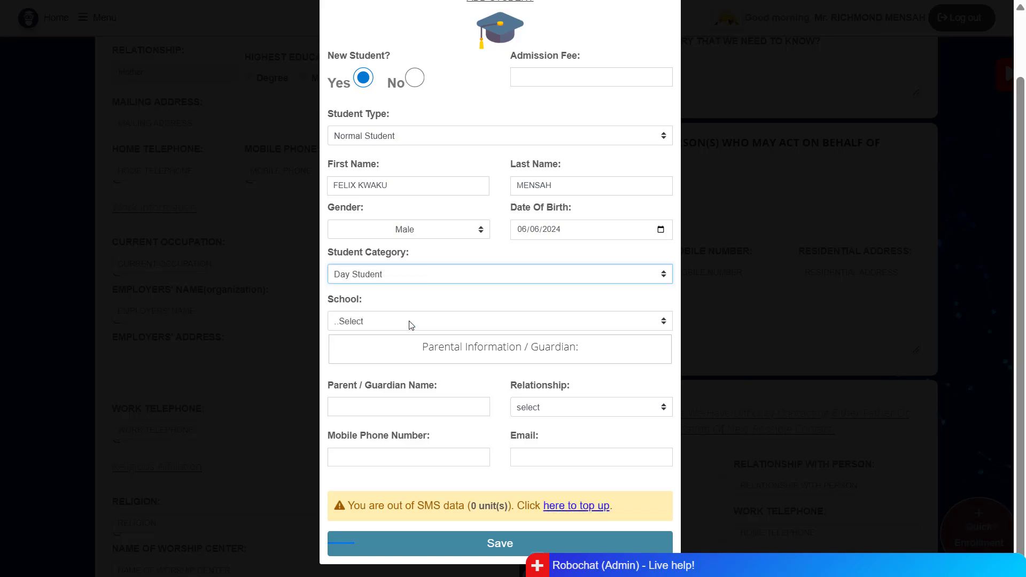
left_click(429, 325)
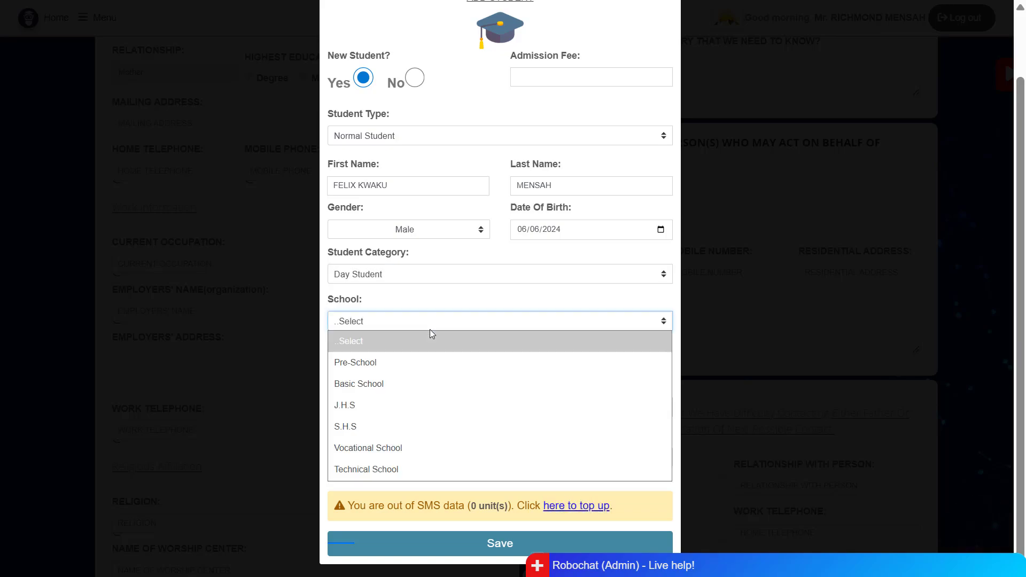
left_click(394, 386)
left_click(490, 324)
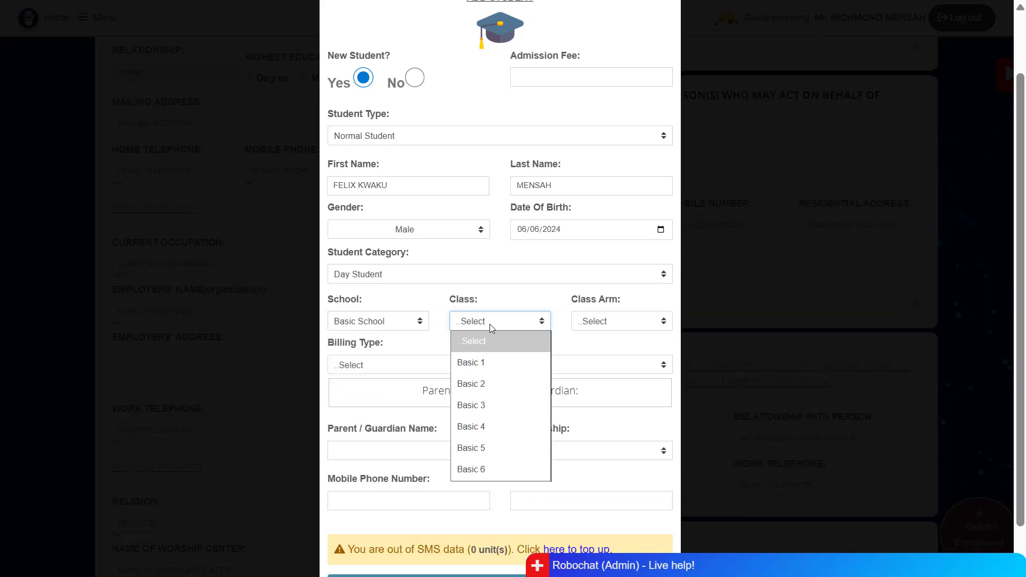
left_click(481, 363)
left_click(585, 322)
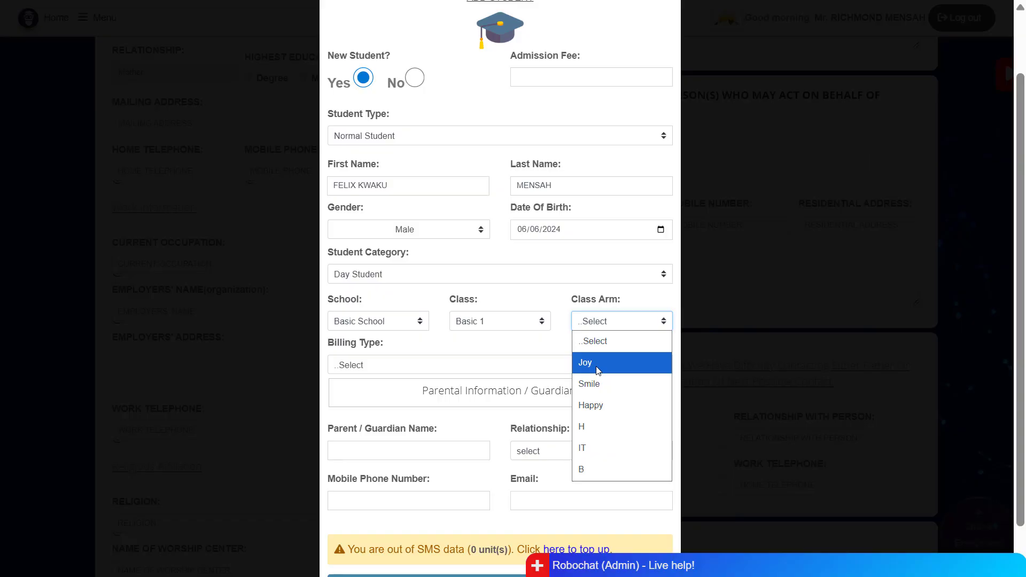
left_click(544, 345)
left_click(442, 368)
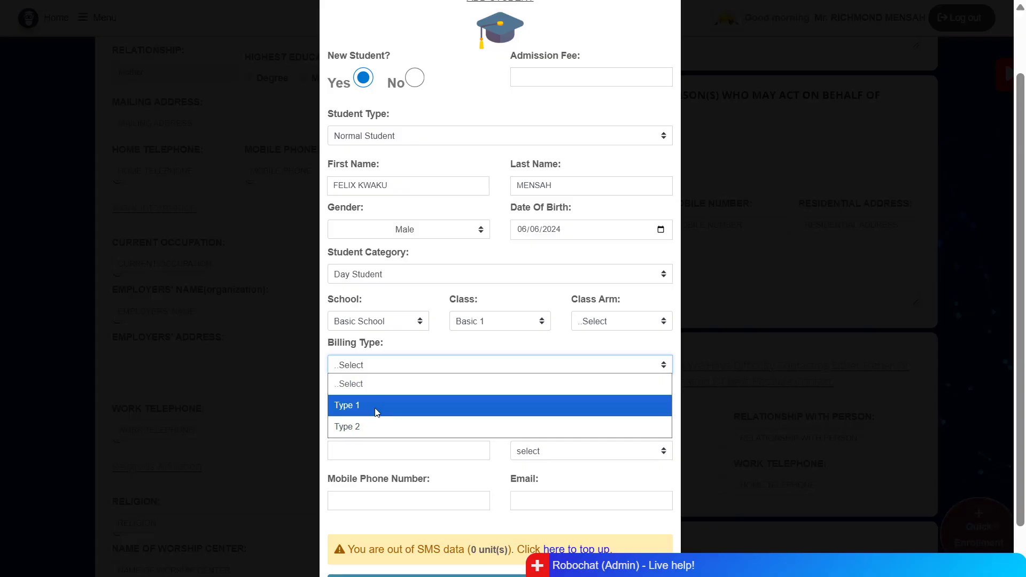
left_click(377, 409)
scroll(430, 427, "down", 1)
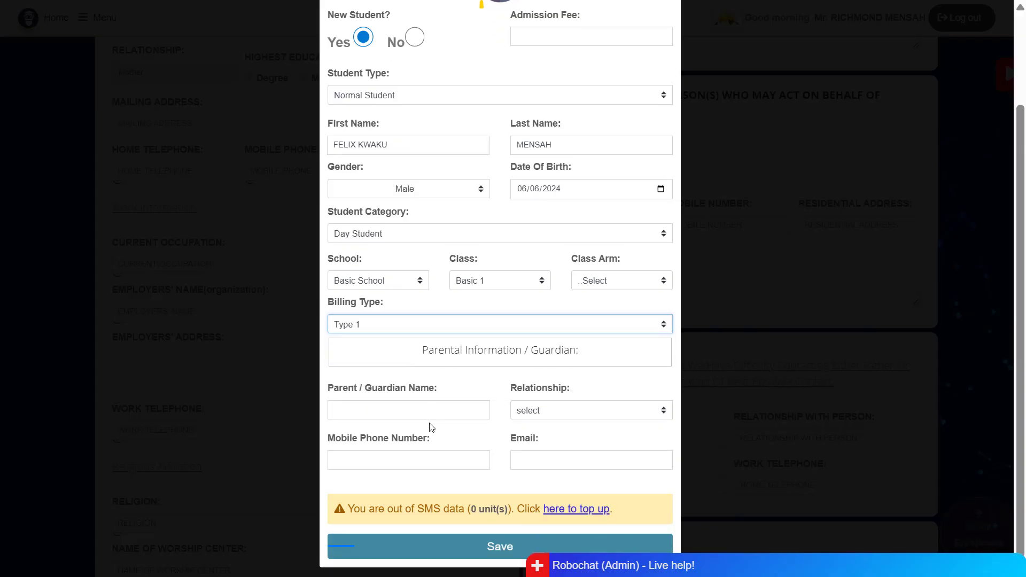
left_click(387, 405)
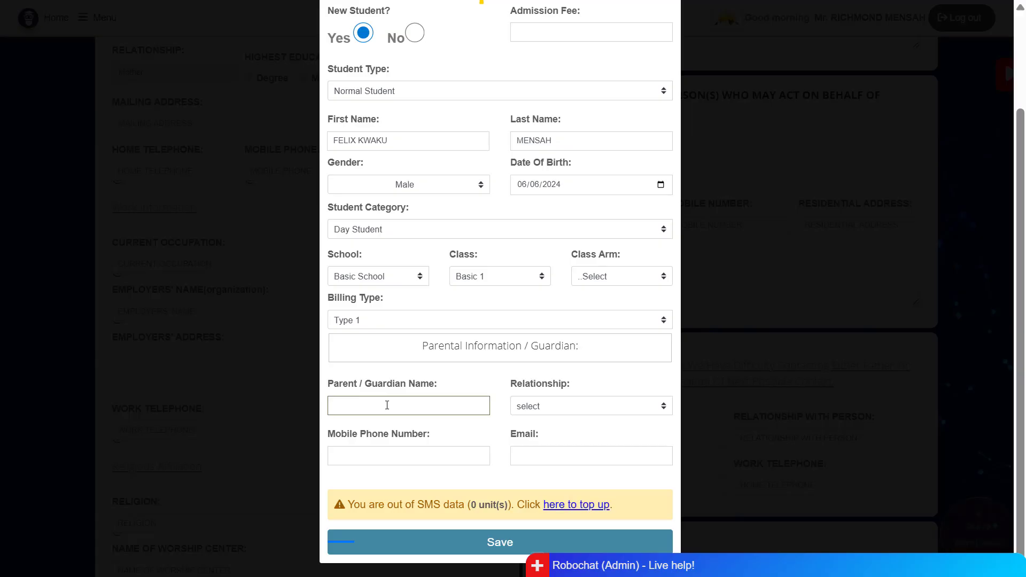
- Enter the guardian's name, relationship Father, the suggested mobile number and the guardian's e-mail
left_click(547, 409)
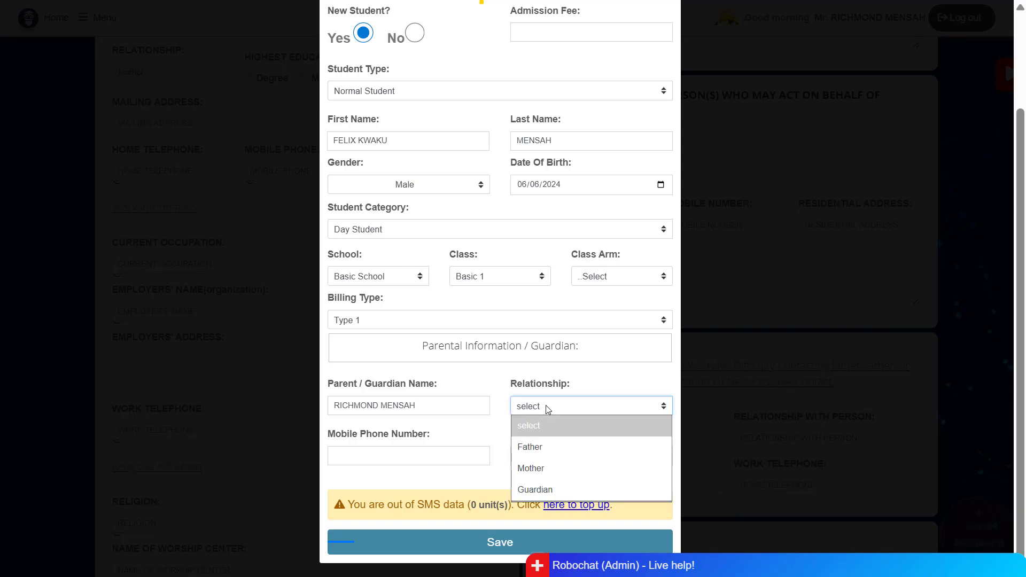
left_click(537, 449)
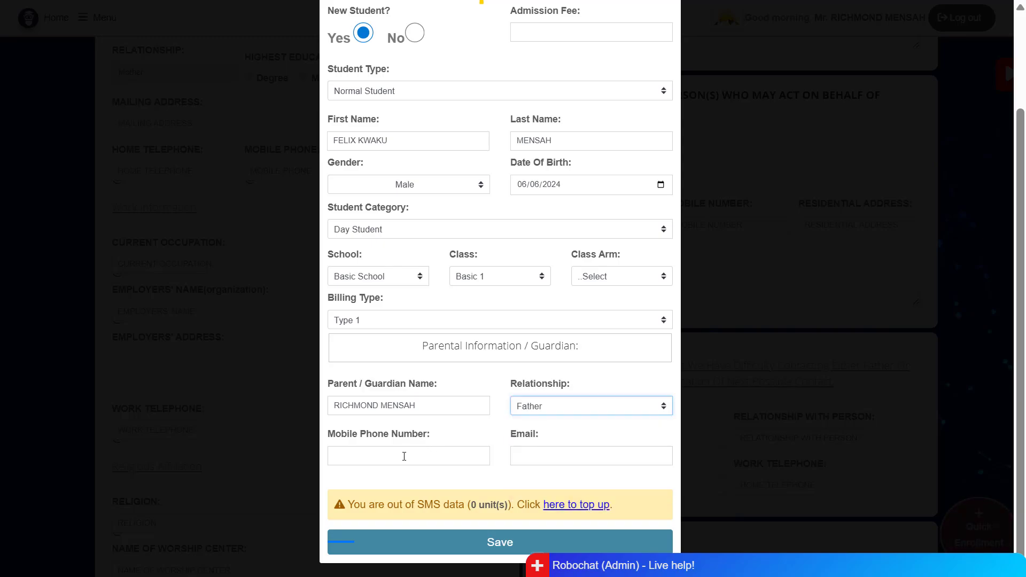
left_click(429, 452)
left_click(452, 495)
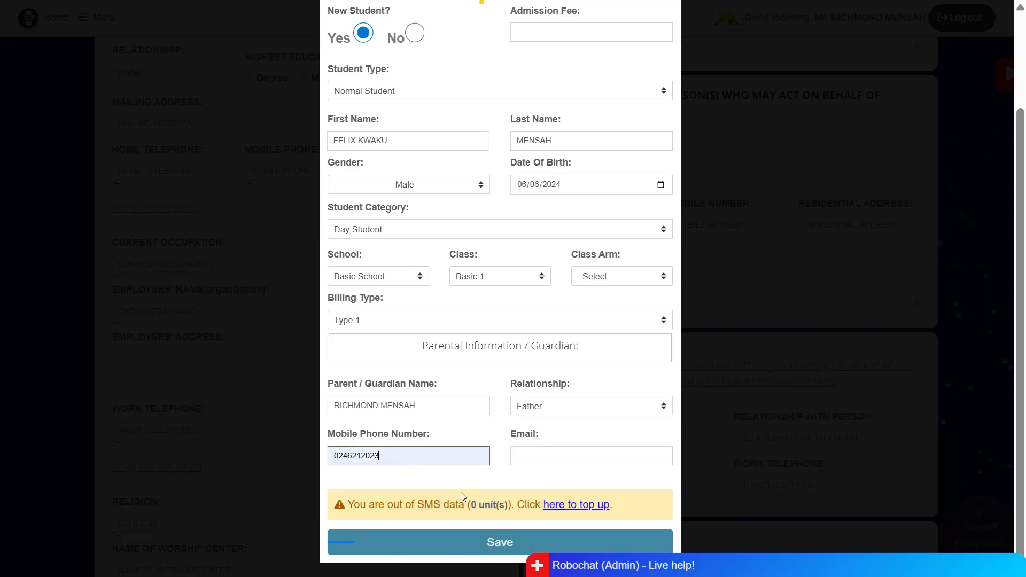
left_click(562, 463)
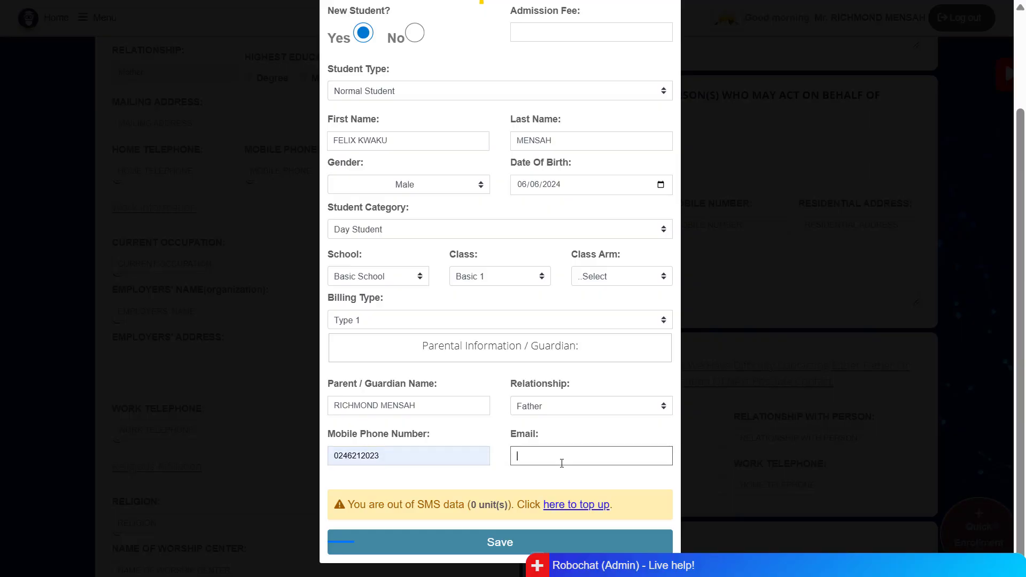
- Save the completed Add Student form
left_click(501, 546)
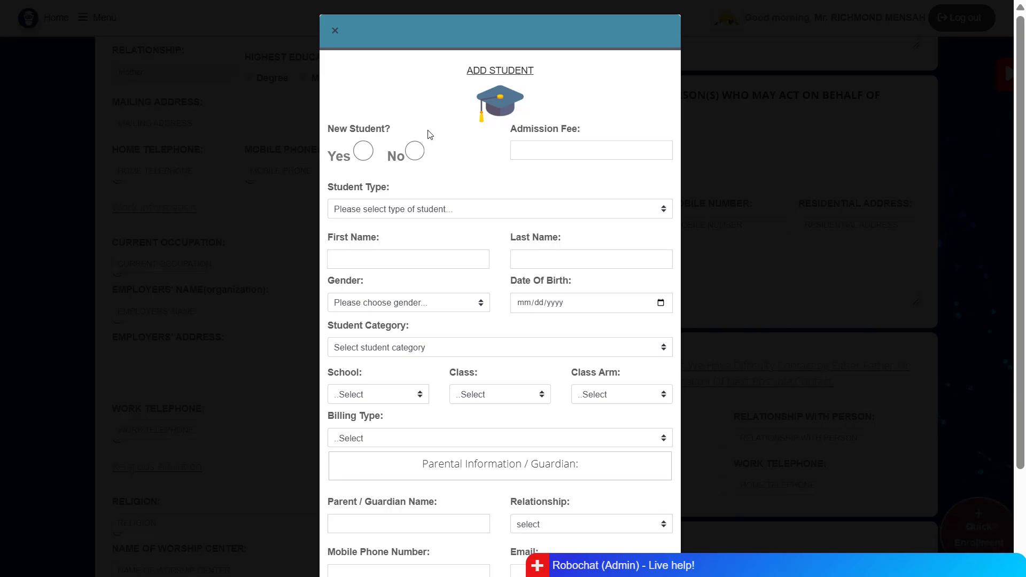
- Close the form and search for the new student in the Student Portal's BASIC 1 list
left_click(336, 33)
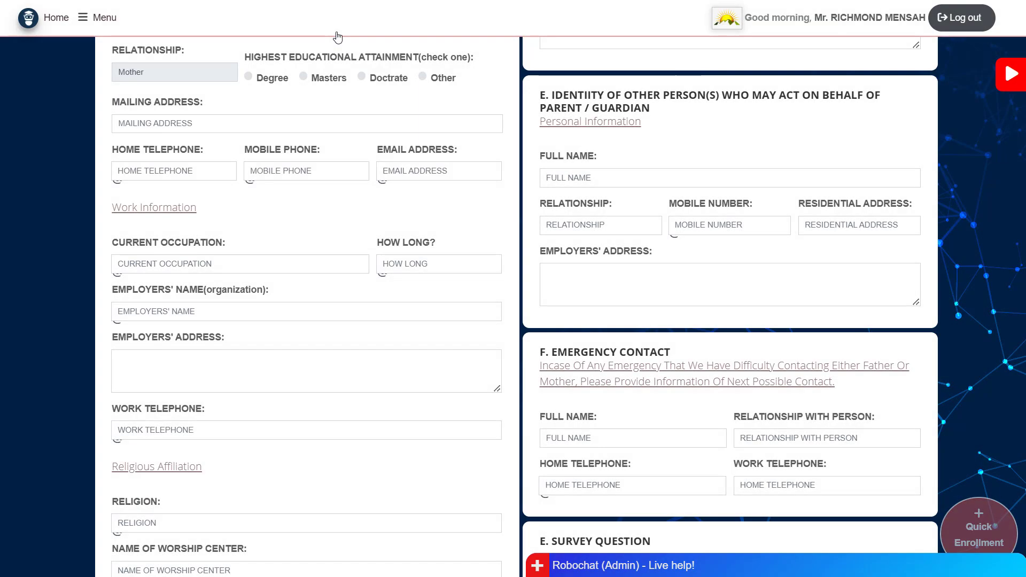
scroll(286, 190, "up", 5)
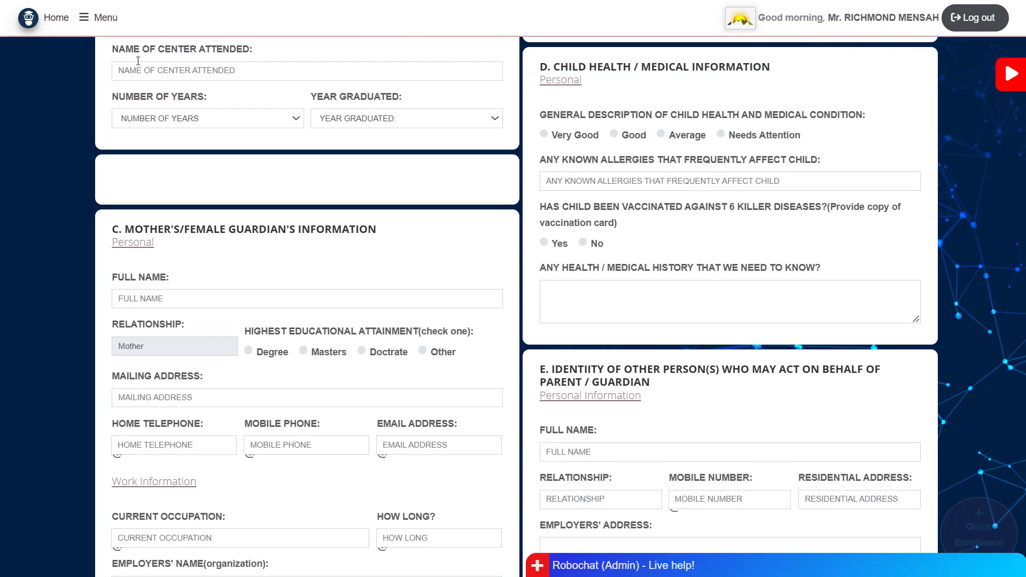
left_click(109, 24)
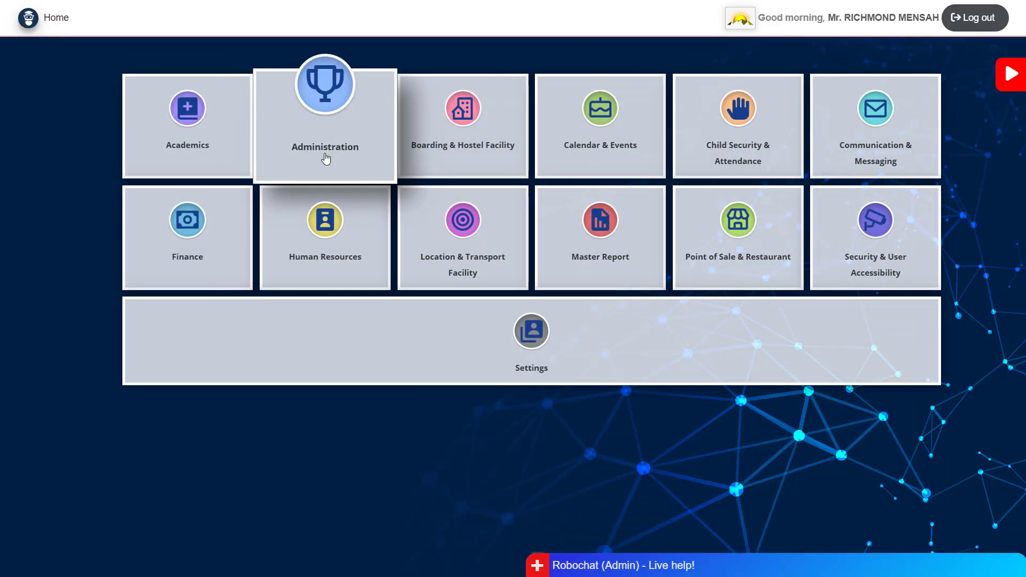
left_click(325, 159)
left_click(667, 379)
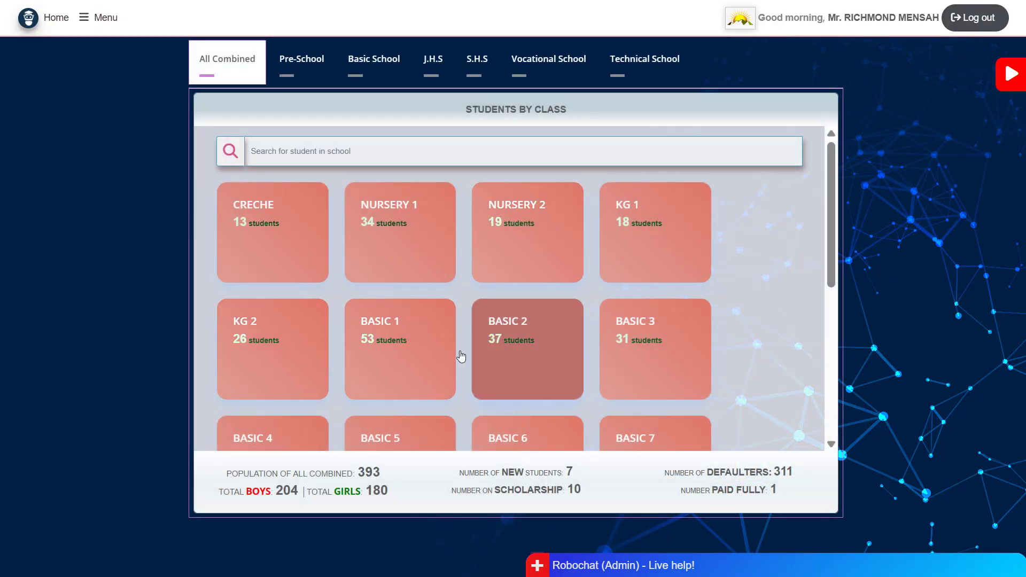
left_click(393, 360)
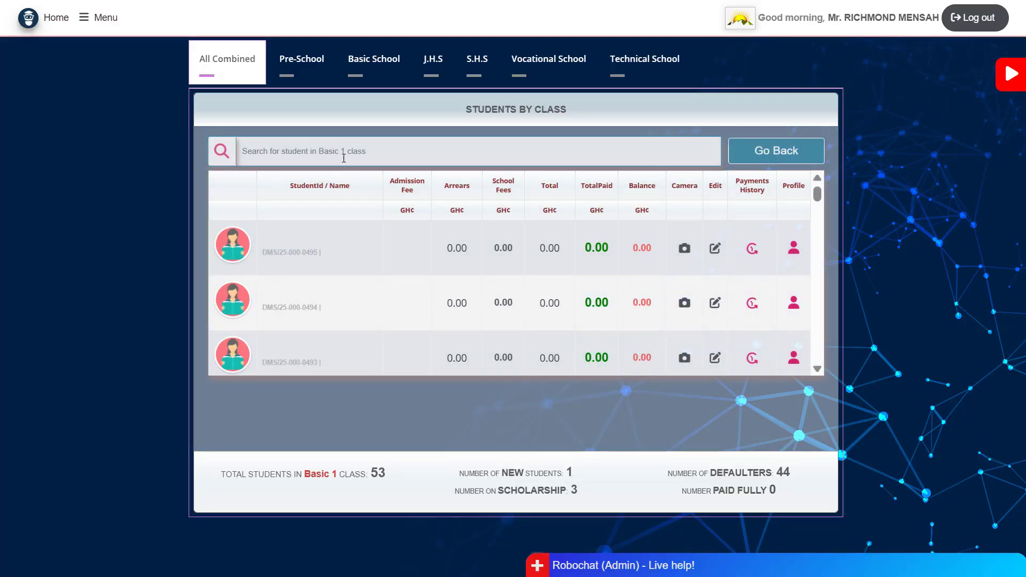
left_click(342, 152)
type("fel")
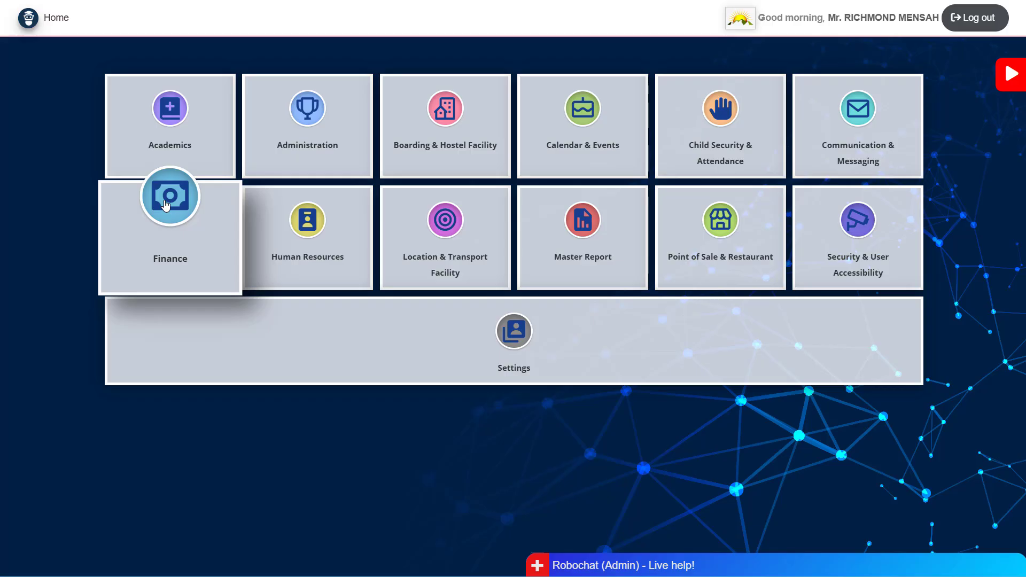
- Open the School Fees page from the Finance module
left_click(185, 258)
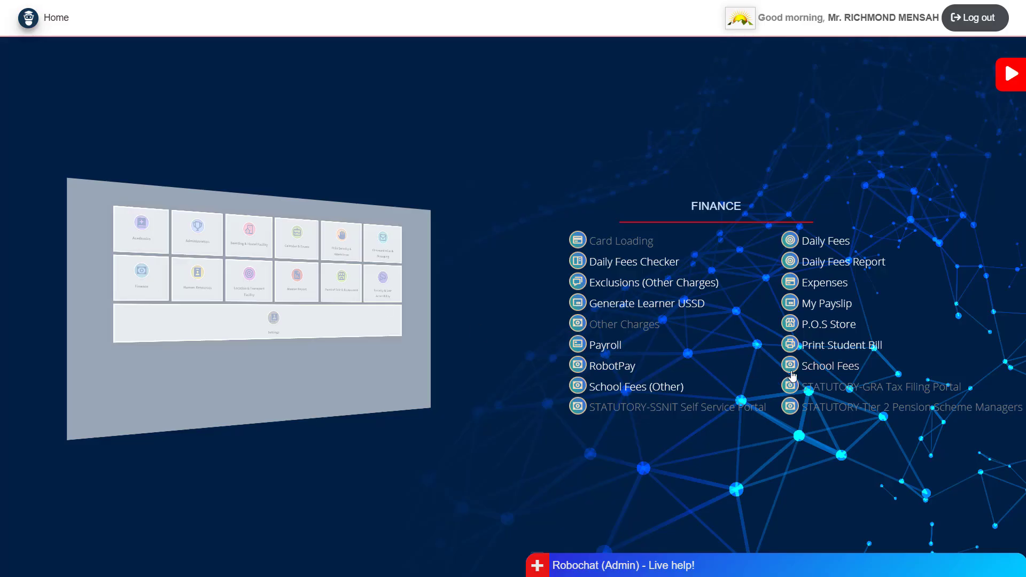
left_click(824, 368)
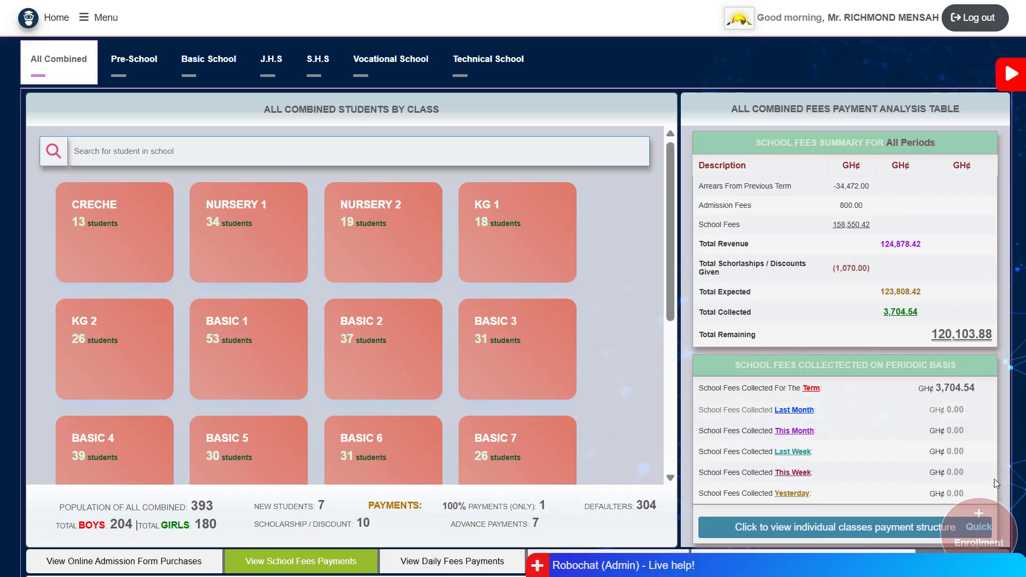
- Reopen the empty Add Student form from the Quick Enrollment badge over School Fees
left_click(986, 532)
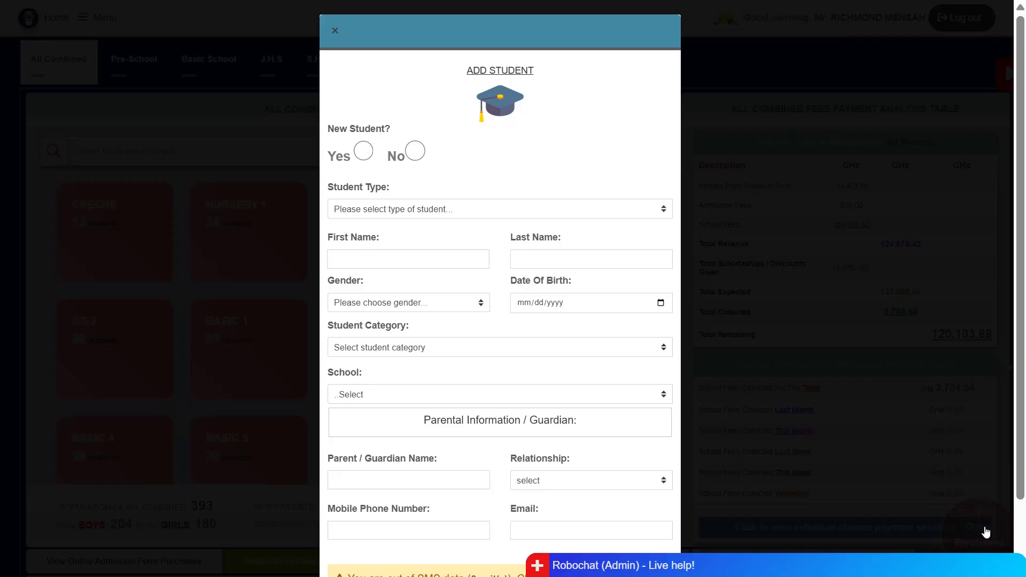
scroll(565, 438, "down", 2)
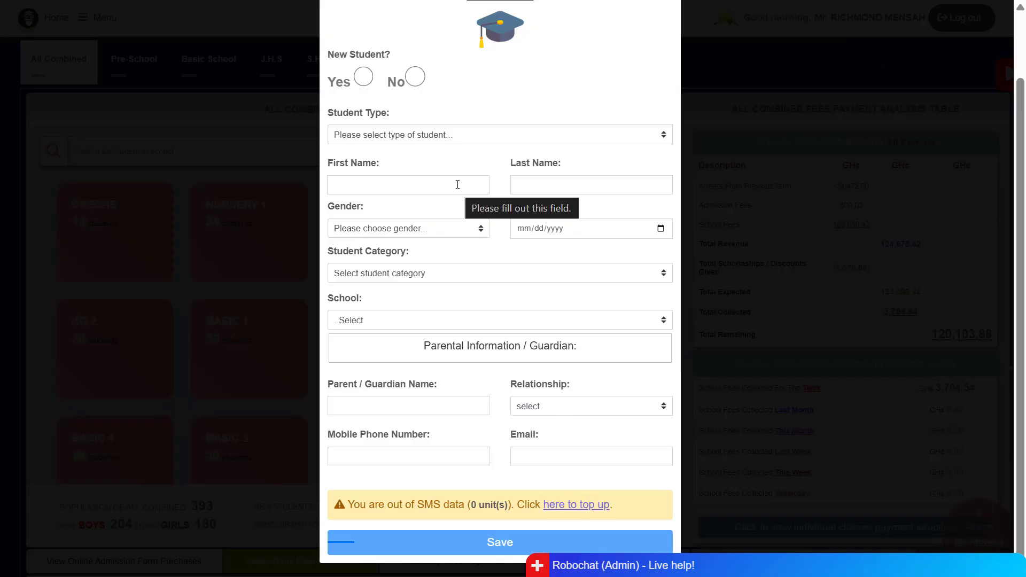
- Set Student Category to Day Student and School to Basic School
left_click(404, 275)
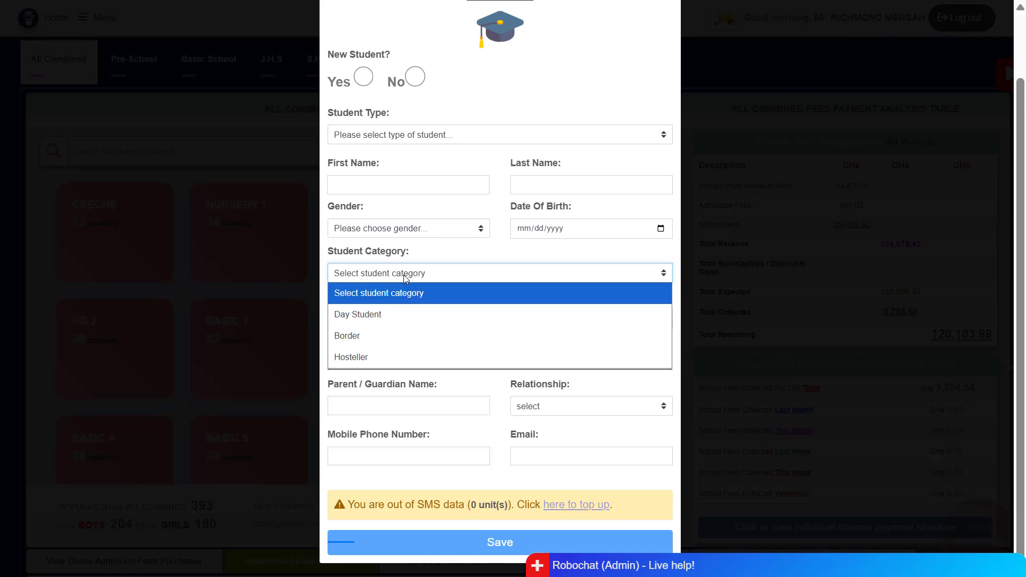
left_click(368, 320)
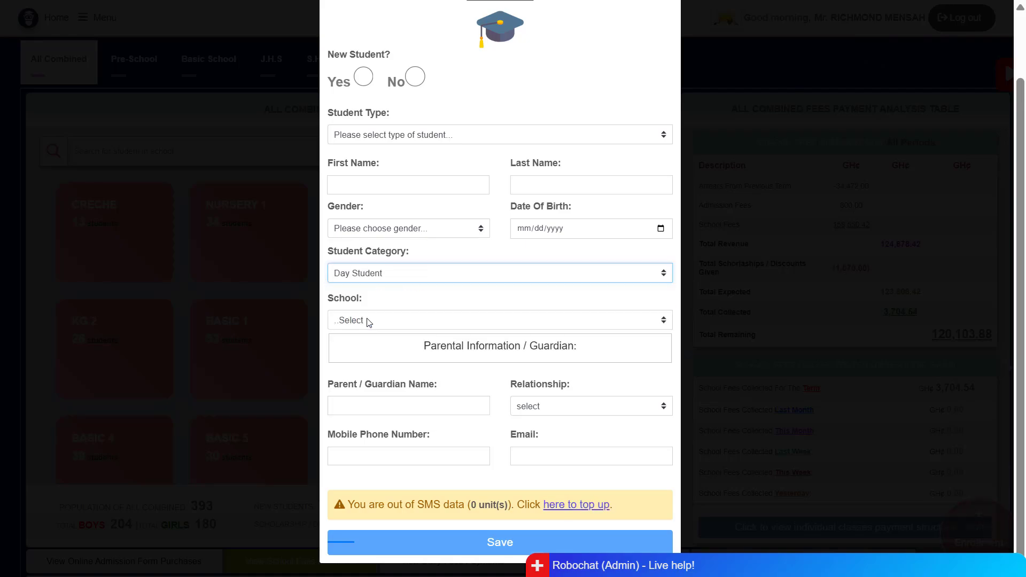
left_click(371, 324)
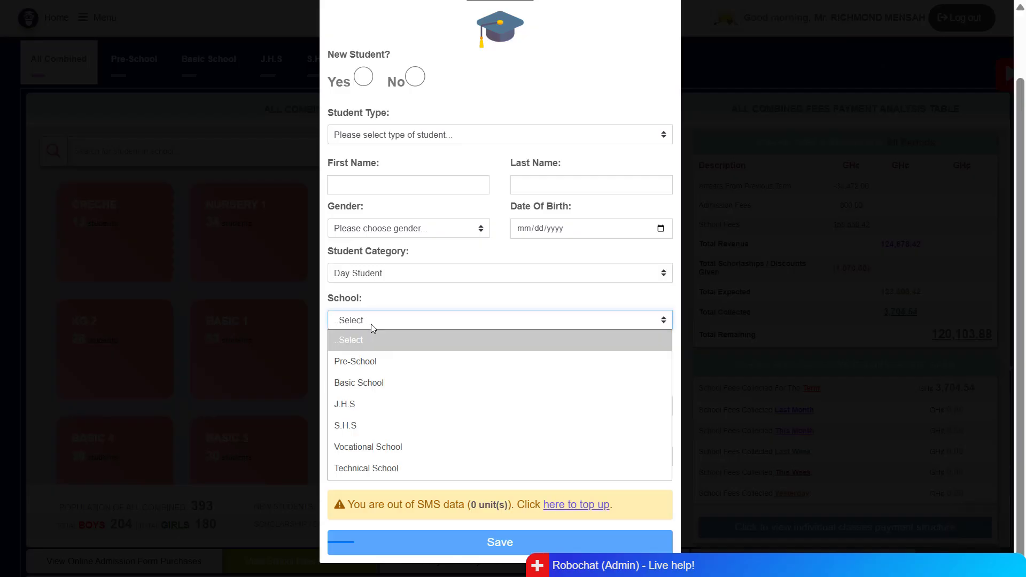
left_click(378, 383)
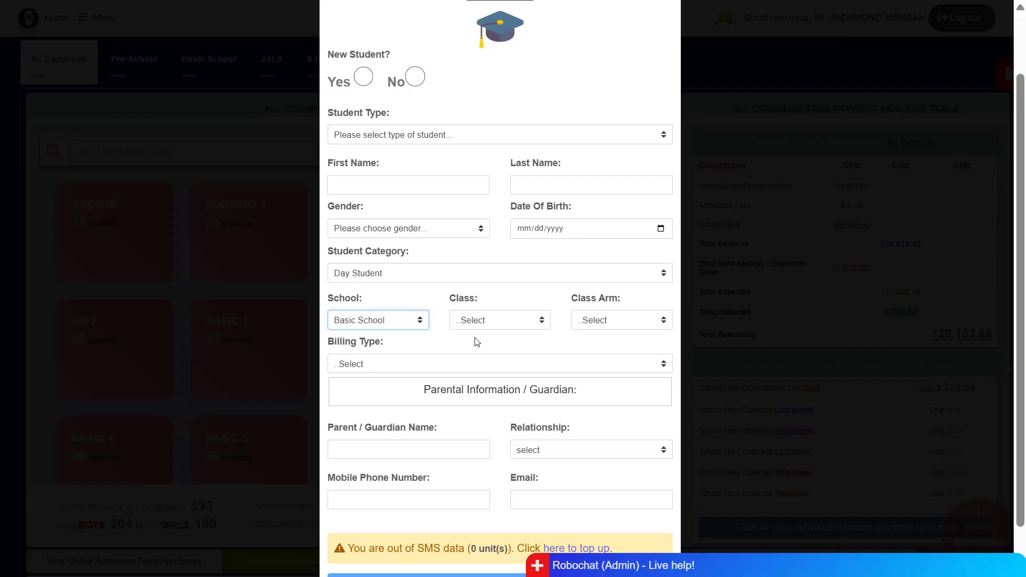
- Choose Basic 1 as the student's class
left_click(510, 321)
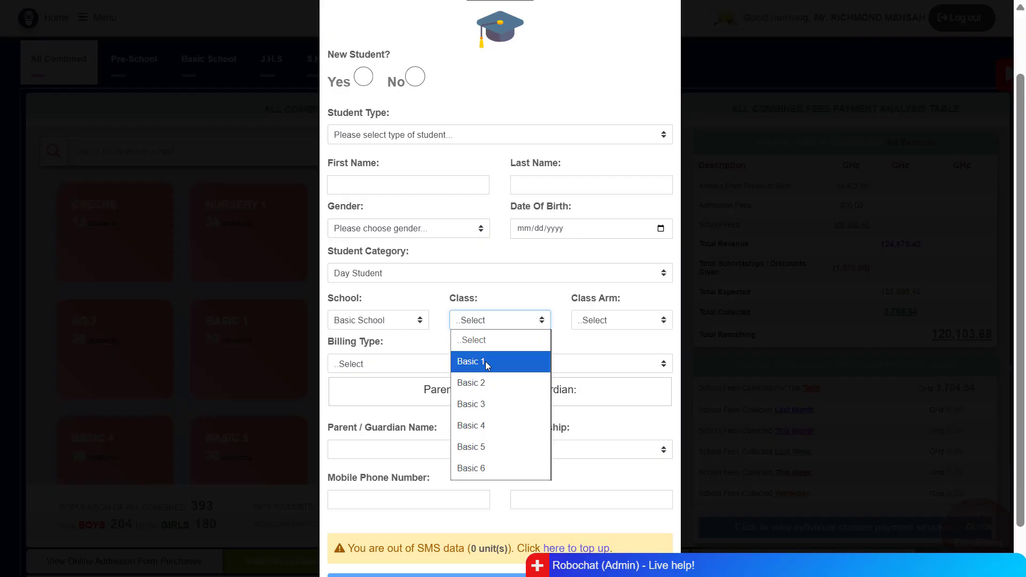
left_click(591, 326)
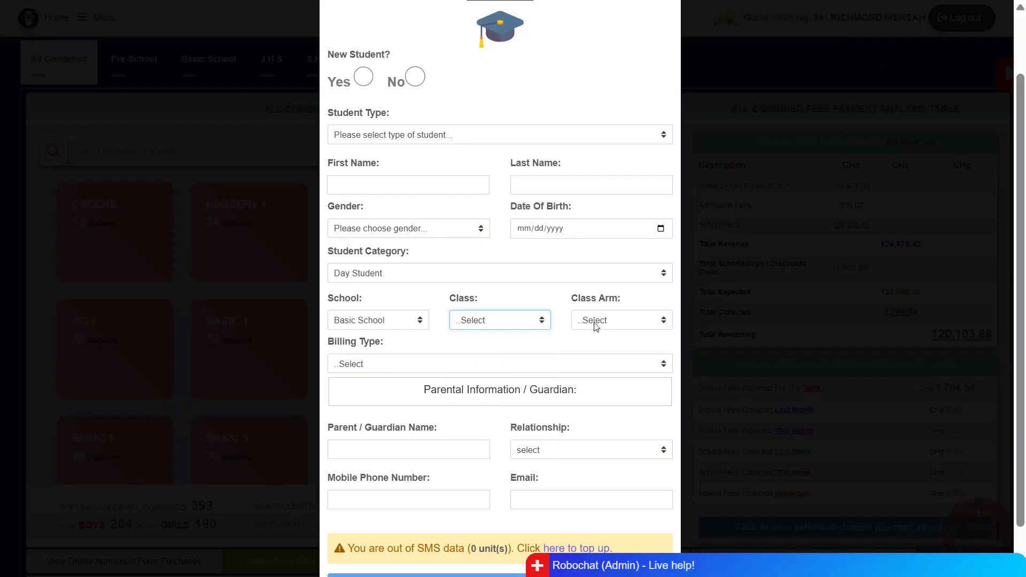
left_click(596, 323)
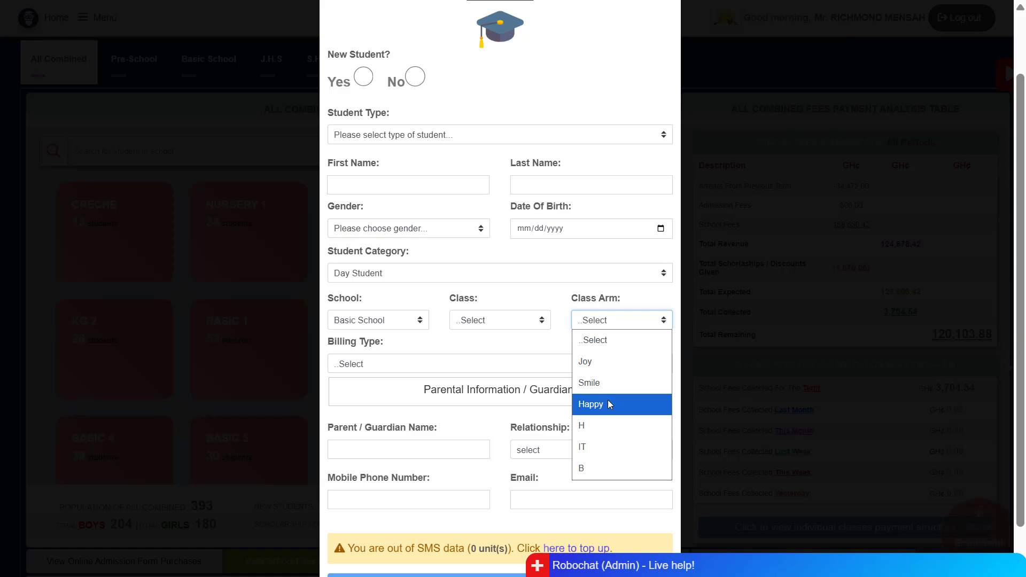
left_click(523, 326)
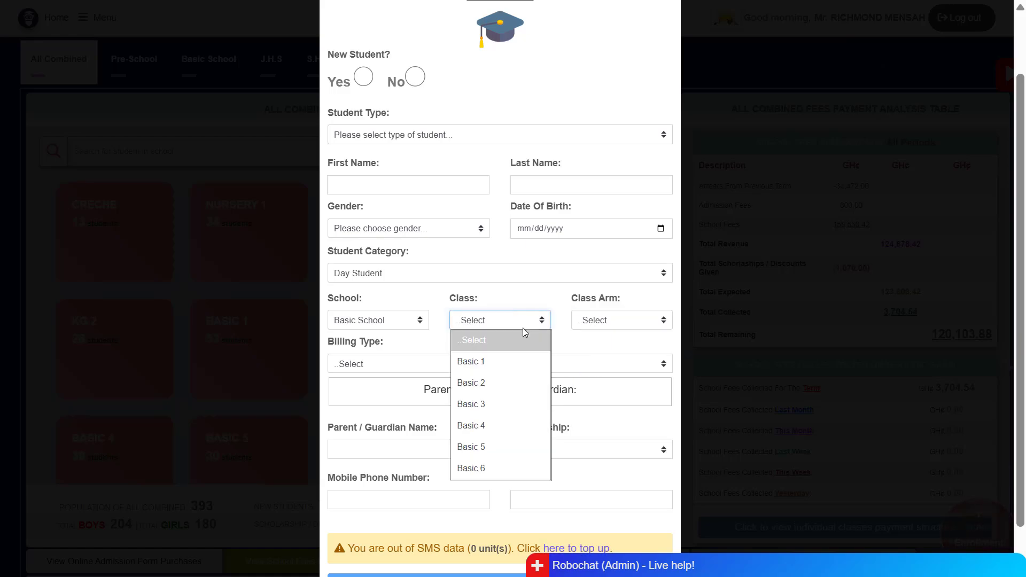
left_click(496, 362)
left_click(595, 323)
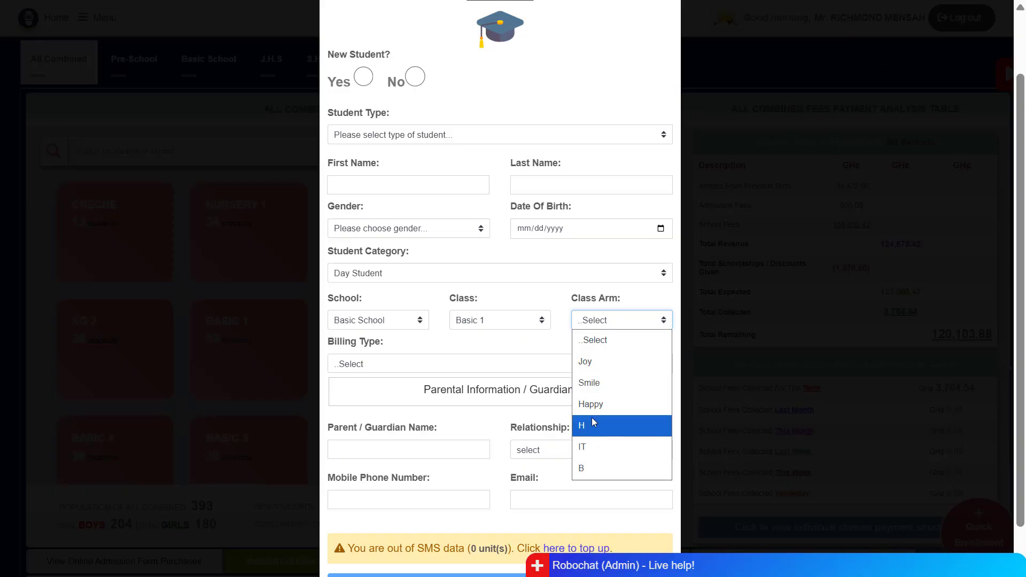
scroll(509, 421, "down", 1)
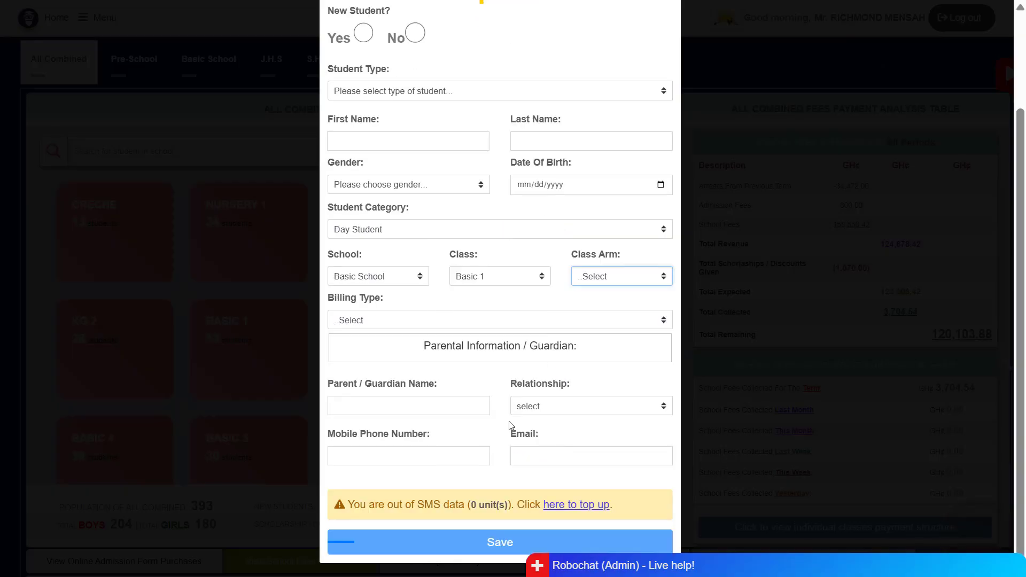